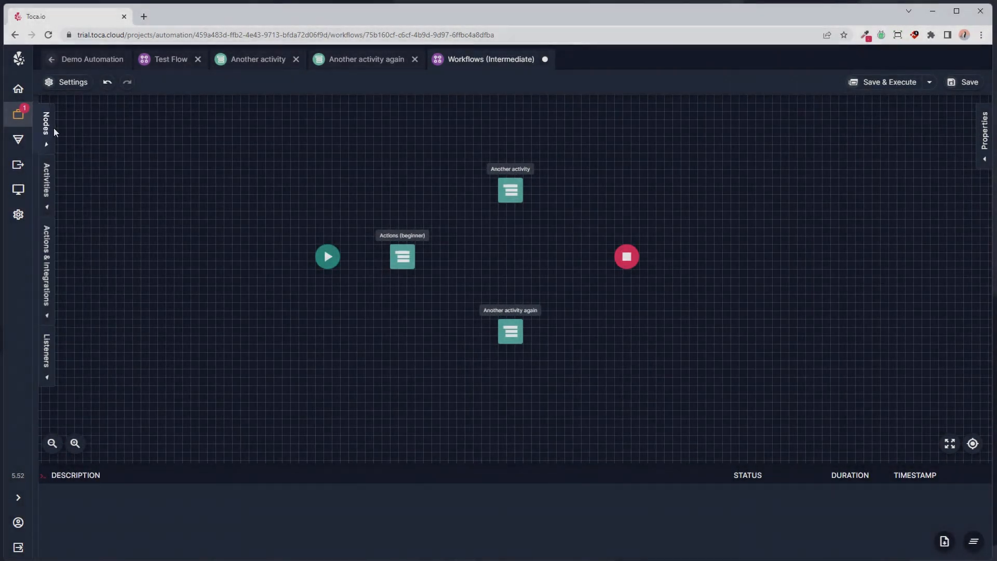
# - Add an Exclusive node after the Actions (beginner) activity, and shift the Start node and that activity left to make room
pyautogui.click(43, 126)
pyautogui.moveTo(65, 223); pyautogui.dragTo(451, 250)
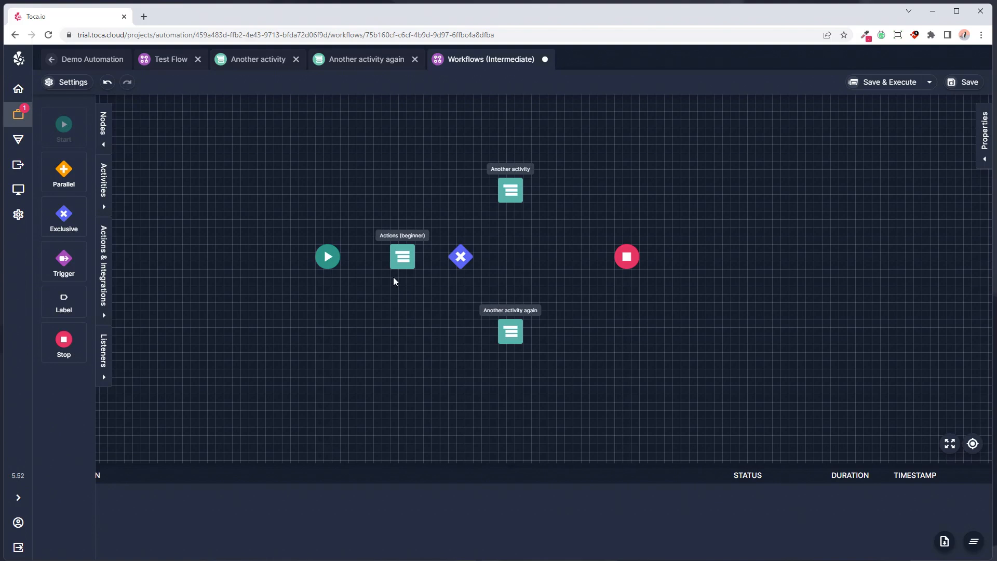
pyautogui.click(104, 144)
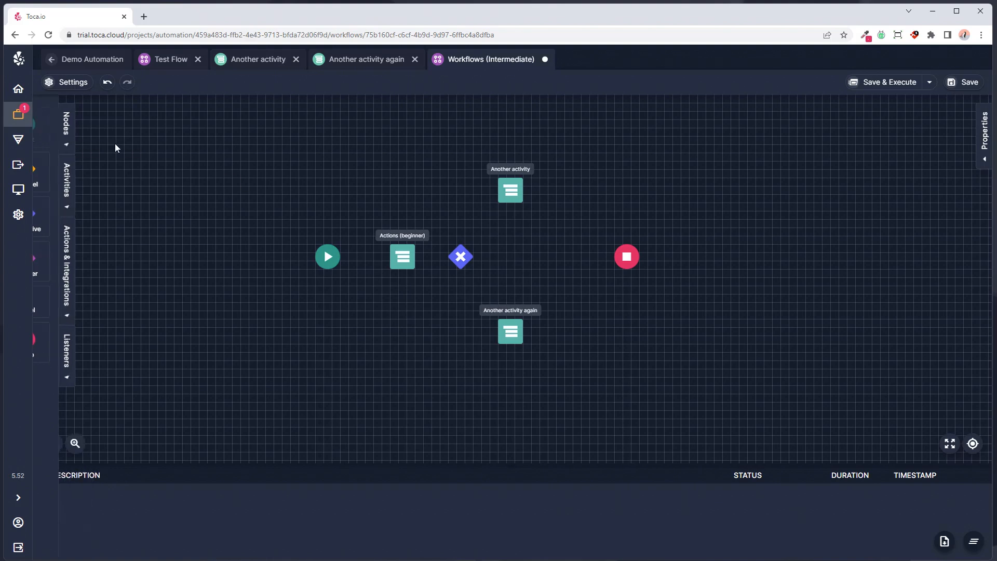
pyautogui.moveTo(330, 261); pyautogui.dragTo(289, 262)
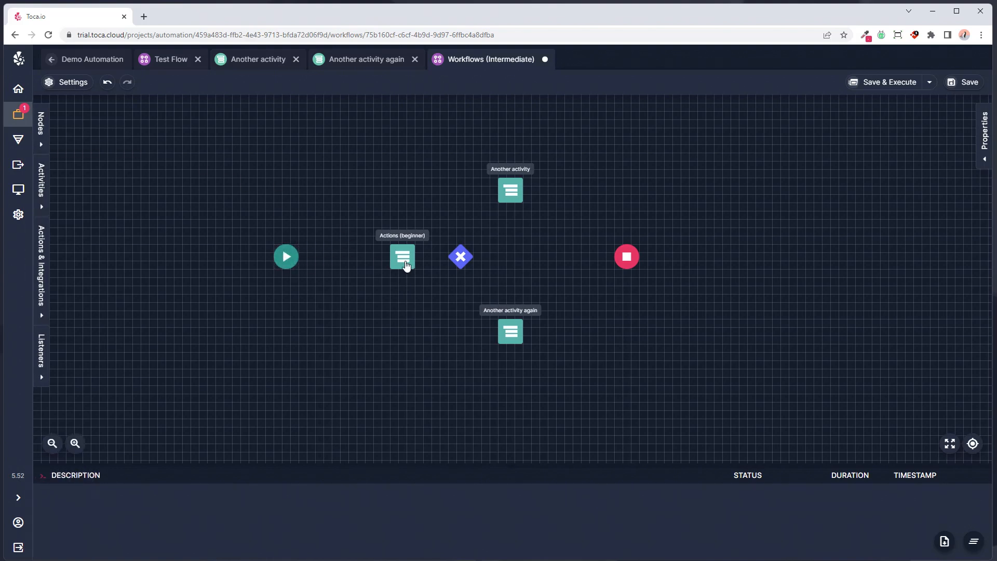
pyautogui.moveTo(404, 264); pyautogui.dragTo(371, 264)
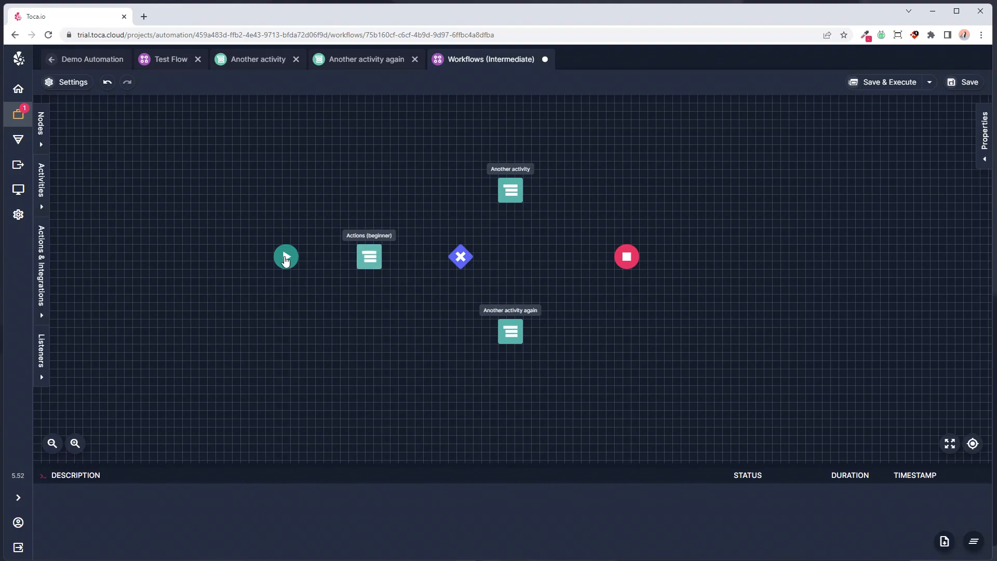
# - Connect Start through Actions (beginner) to the Exclusive node, branching to Another activity and Another activity again, both leading to Stop
pyautogui.click(286, 256)
pyautogui.moveTo(300, 256)
pyautogui.mouseDown()
pyautogui.moveTo(436, 265)
pyautogui.moveTo(461, 257)
pyautogui.moveTo(505, 197)
pyautogui.mouseUp()
pyautogui.click(367, 259)
pyautogui.click(461, 256)
pyautogui.moveTo(474, 256); pyautogui.dragTo(506, 332)
pyautogui.click(510, 191)
pyautogui.moveTo(523, 191); pyautogui.dragTo(617, 258)
pyautogui.click(511, 331)
pyautogui.moveTo(524, 332); pyautogui.dragTo(623, 261)
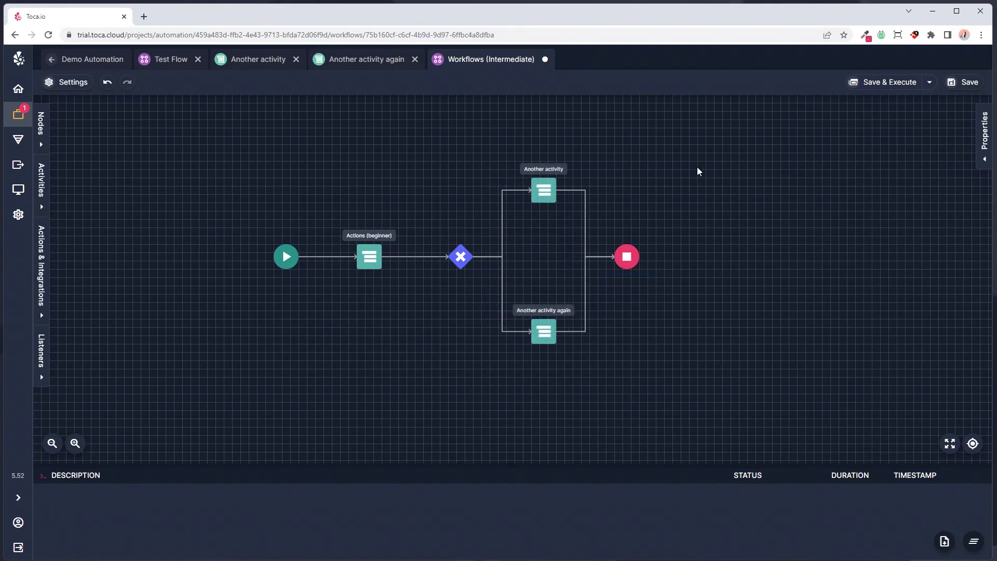
# - Set the Exclusive node's var1 expression to is_active==true, using the is_active variable from Actions (beginner)
pyautogui.click(463, 259)
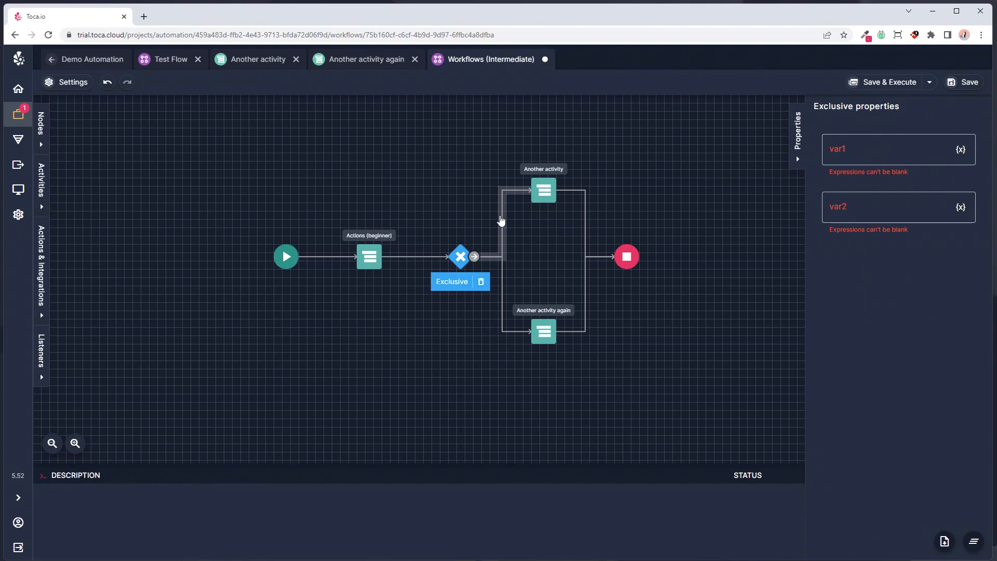
pyautogui.click(502, 222)
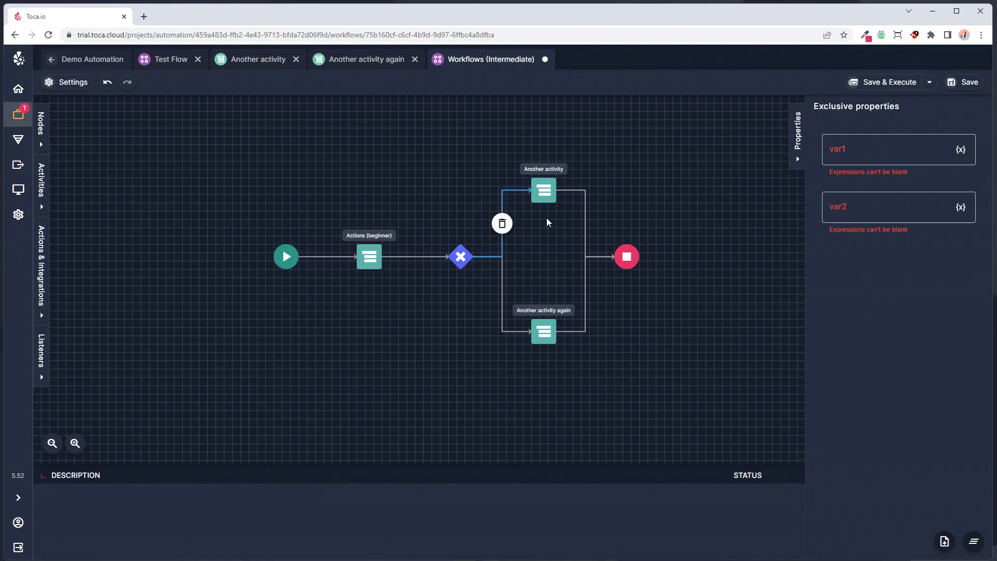
pyautogui.click(871, 151)
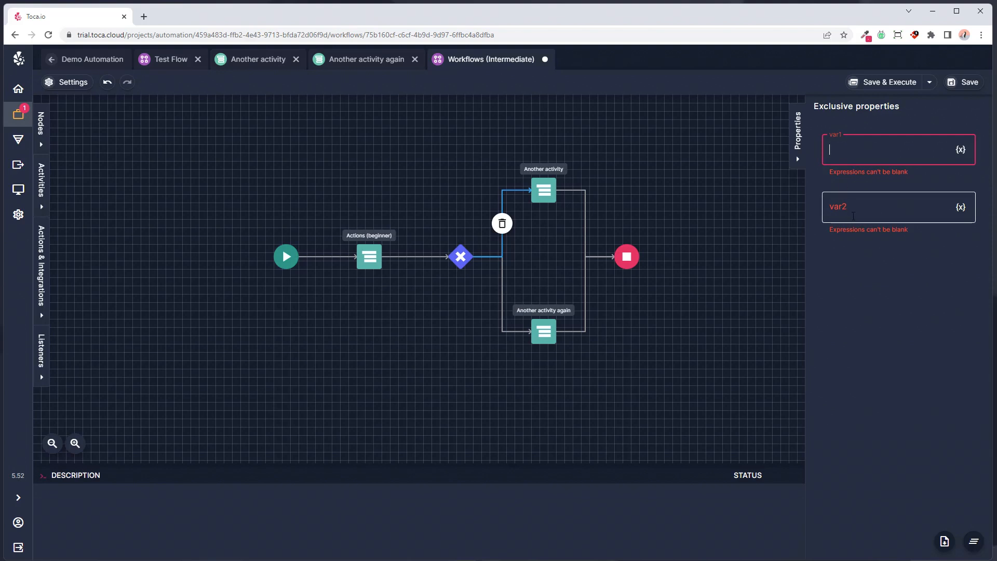
pyautogui.click(863, 215)
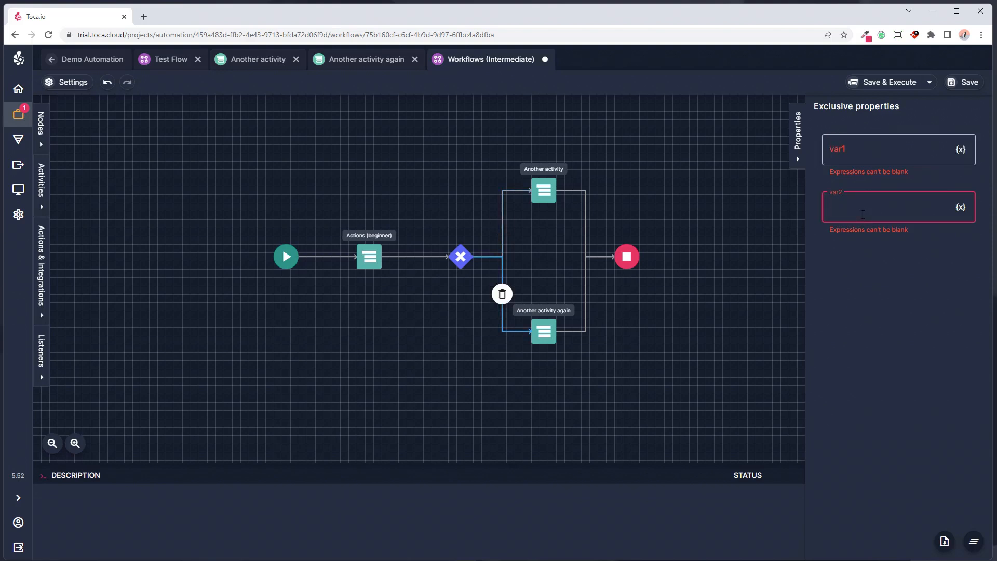
pyautogui.click(844, 249)
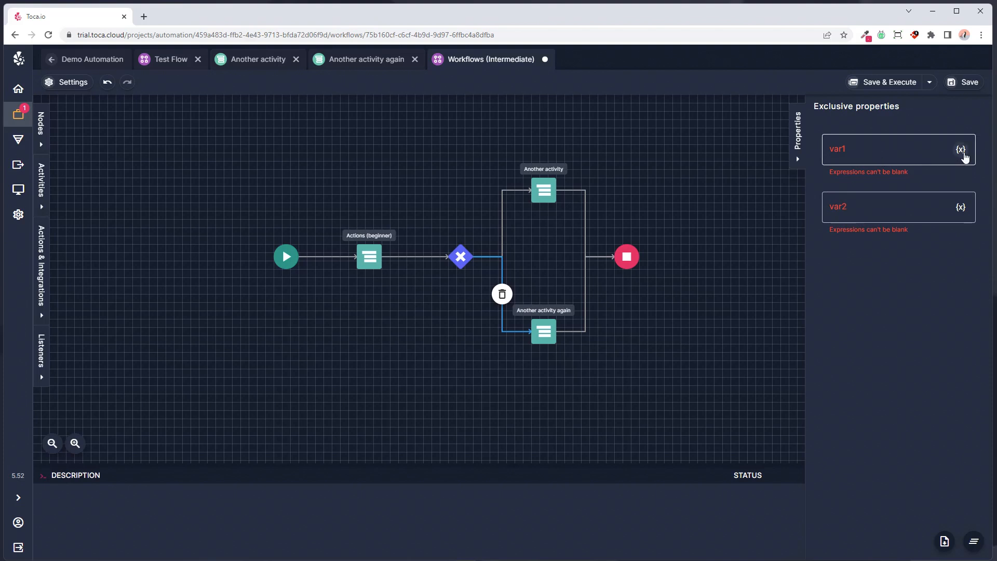
pyautogui.click(961, 152)
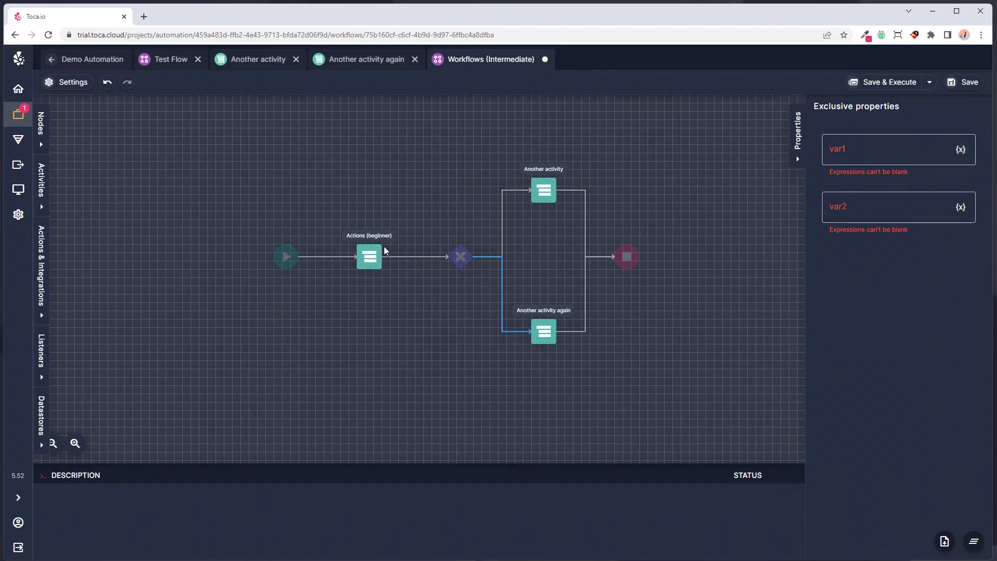
pyautogui.click(381, 267)
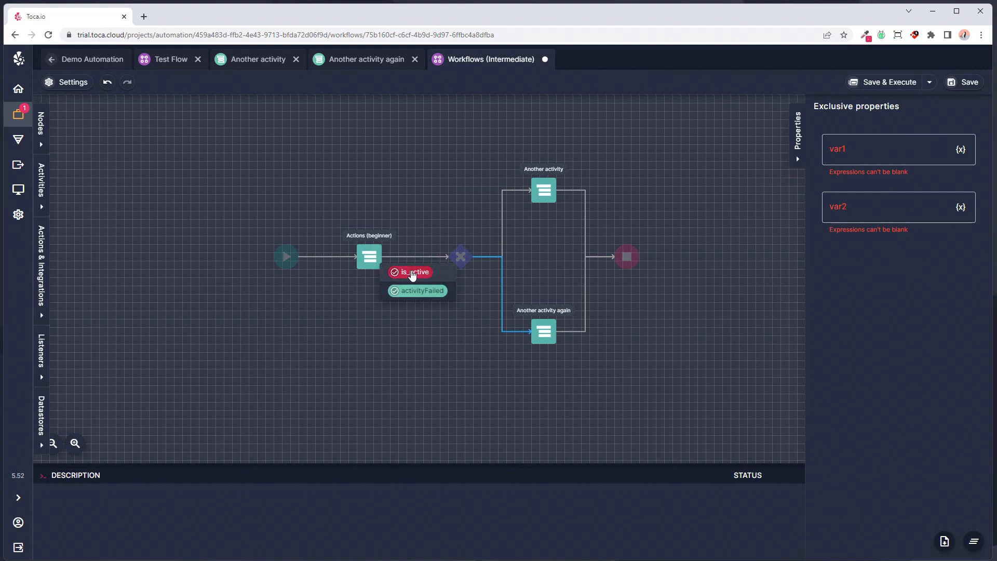
pyautogui.click(409, 272)
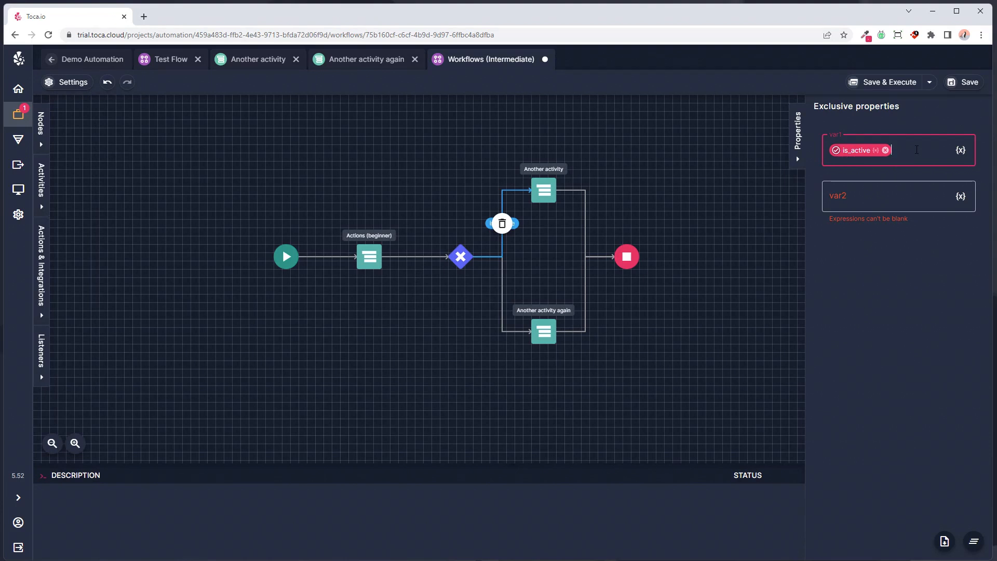
pyautogui.write('==true')
# - Set the Exclusive node's var2 expression to is_active==false, using the same variable from Actions (beginner)
pyautogui.click(958, 201)
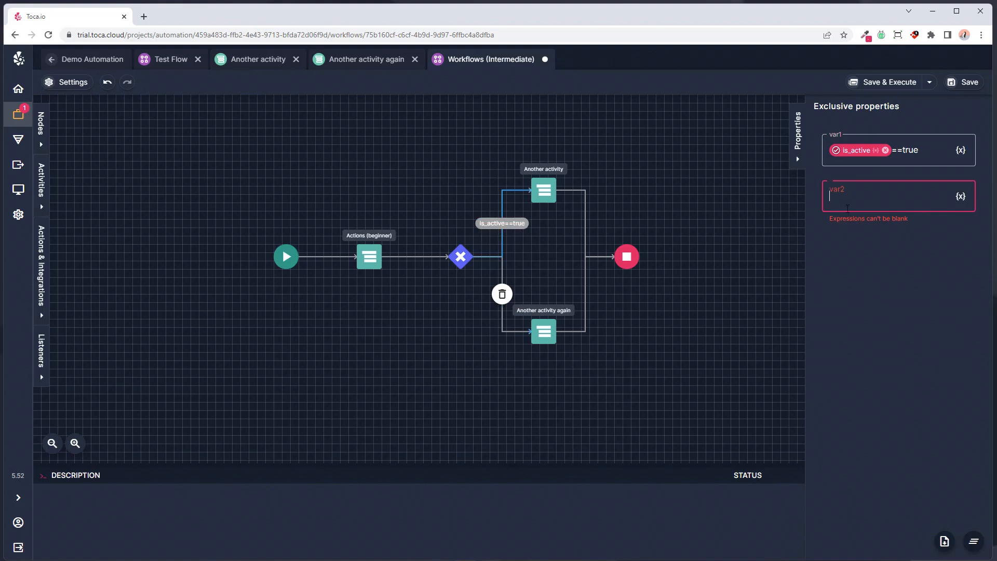
pyautogui.click(959, 201)
pyautogui.click(365, 267)
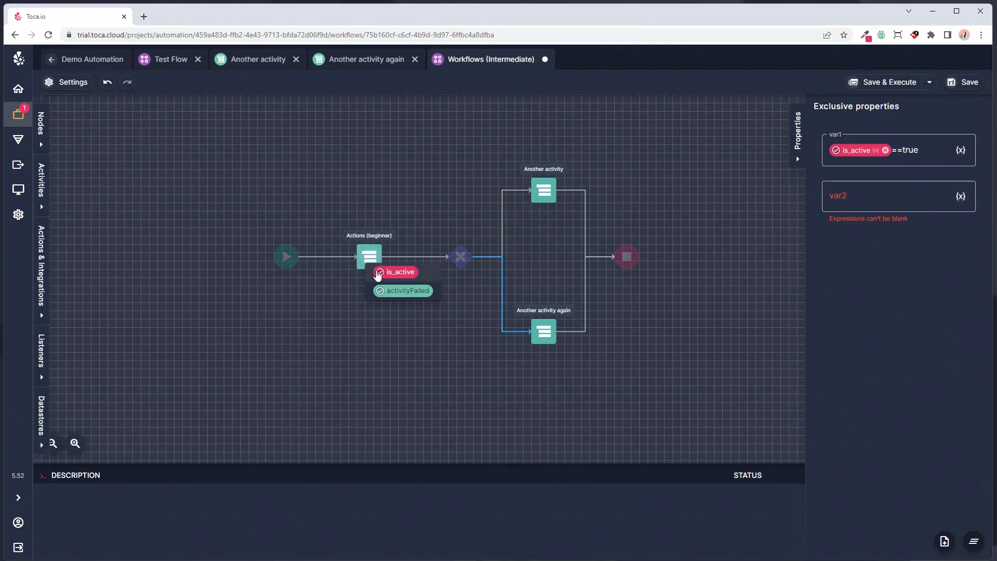
pyautogui.click(379, 273)
pyautogui.click(925, 197)
pyautogui.write('==')
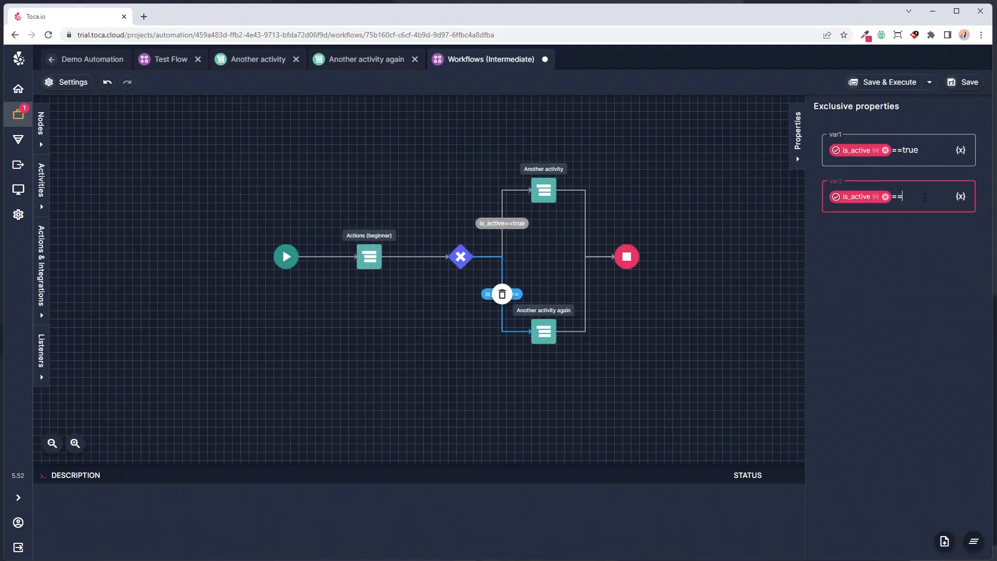
pyautogui.write('false')
pyautogui.click(927, 248)
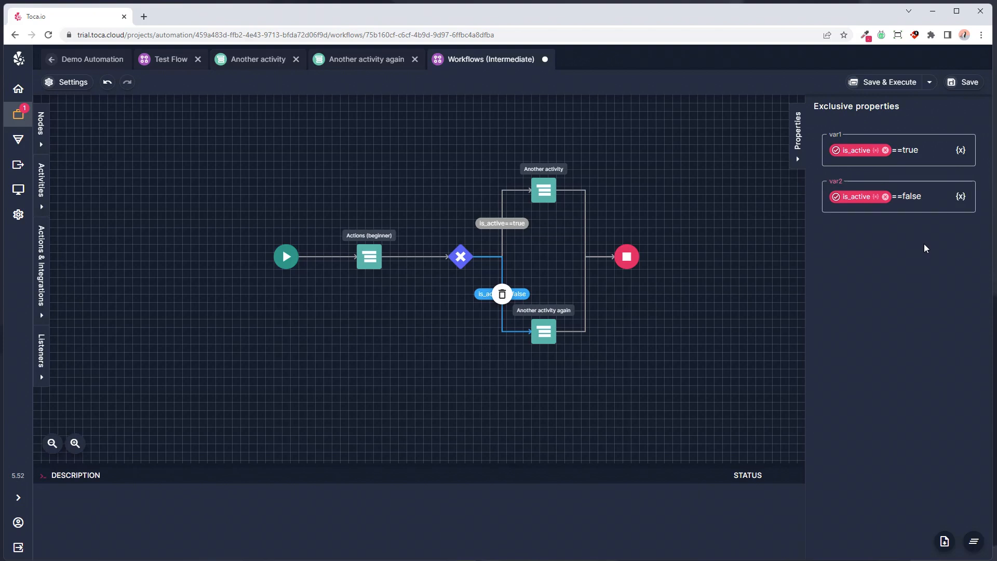
# - Save the workflow with the exclusive branches and execute it
pyautogui.click(960, 83)
pyautogui.click(872, 89)
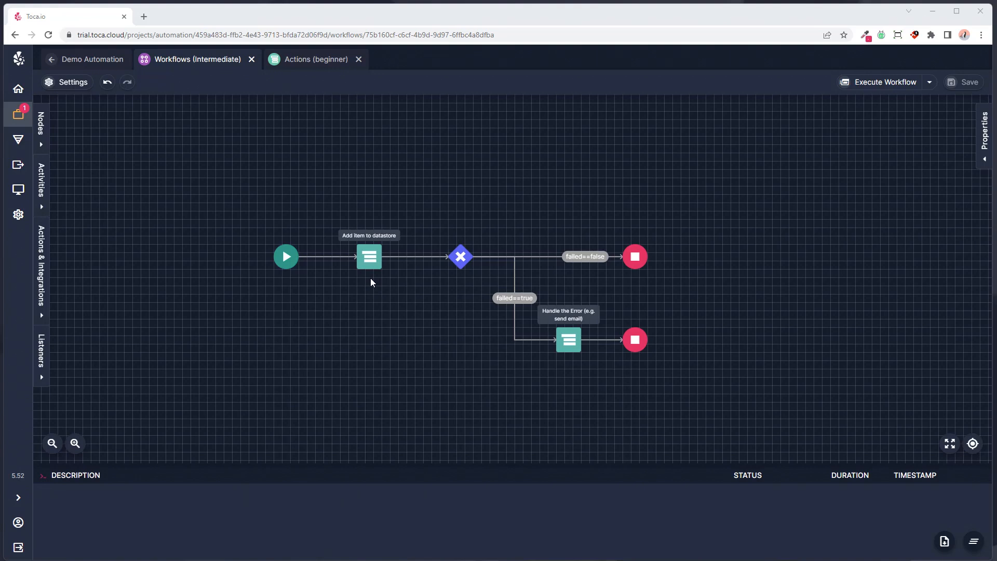
# - Examine which outgoing branch each Exclusive node expression controls in the Add item to datastore error-handling workflow
pyautogui.click(455, 260)
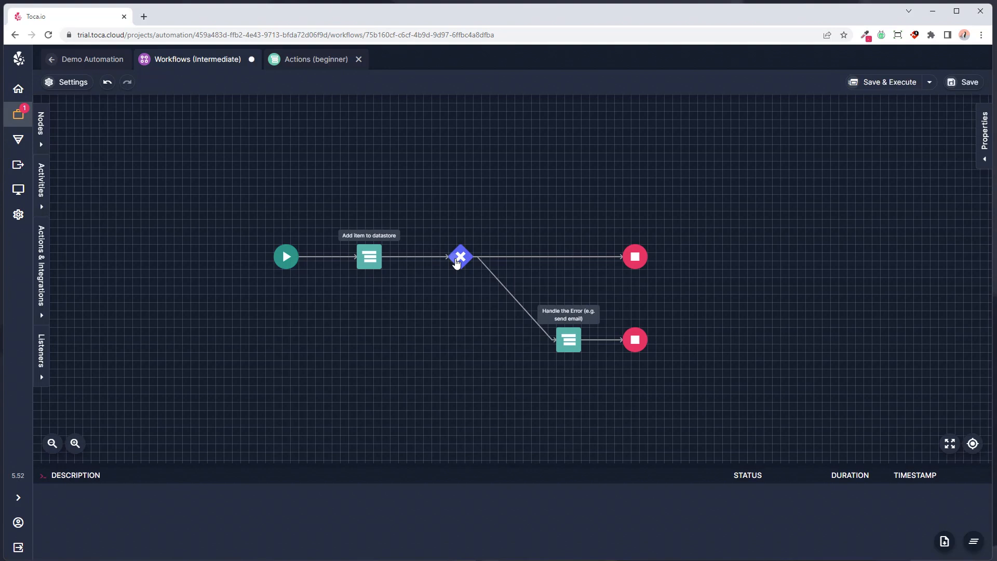
pyautogui.click(456, 260)
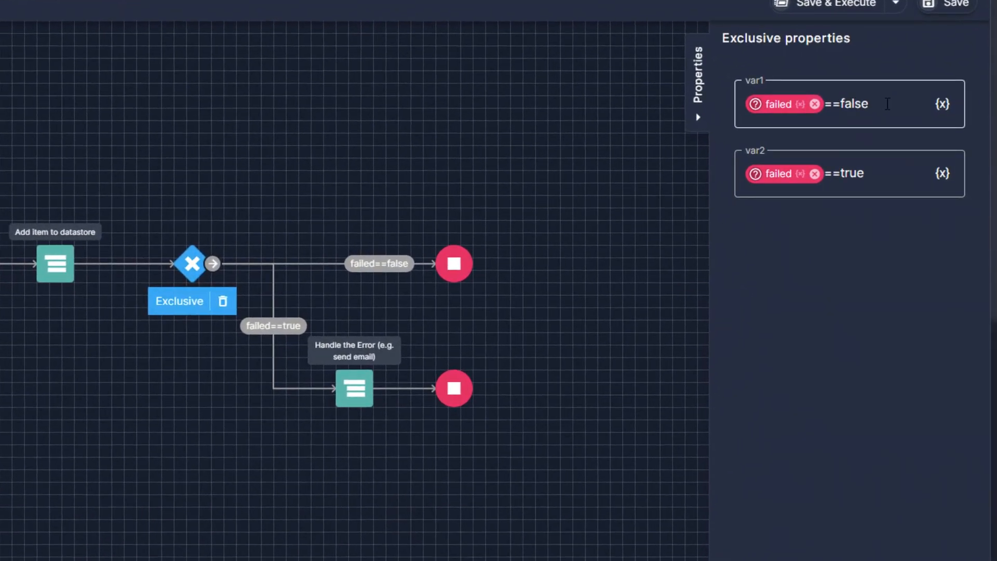
pyautogui.click(887, 104)
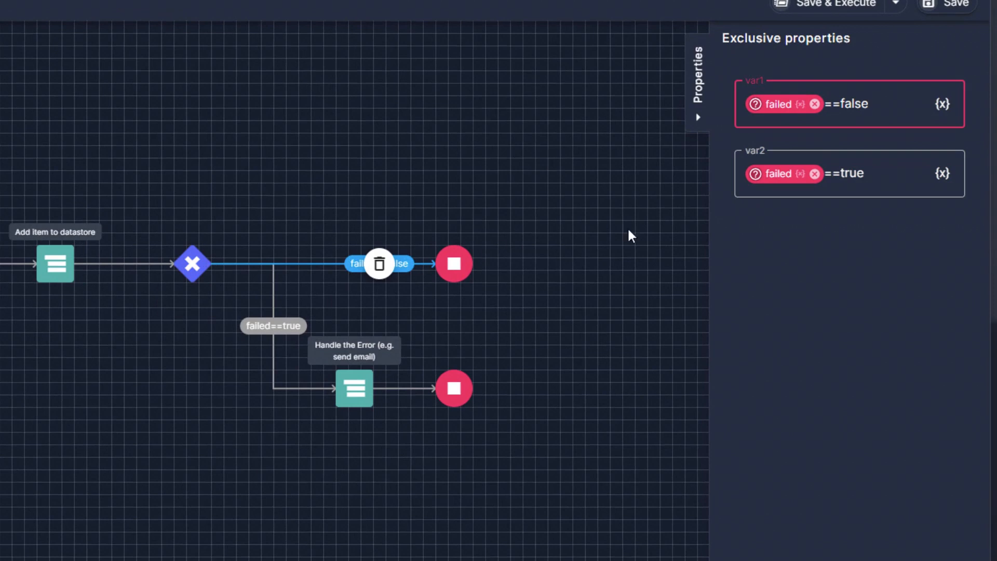
pyautogui.click(893, 166)
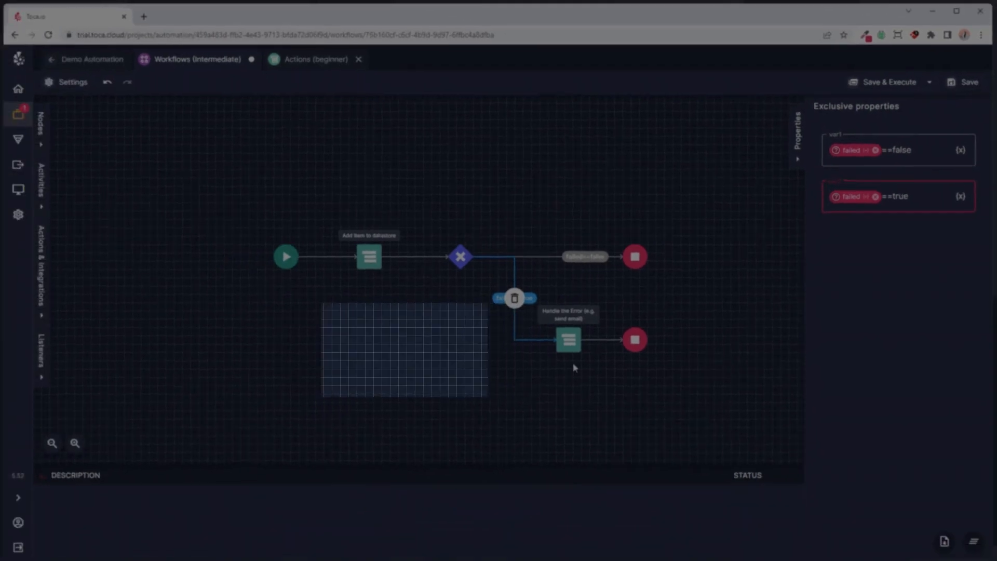
pyautogui.click(573, 368)
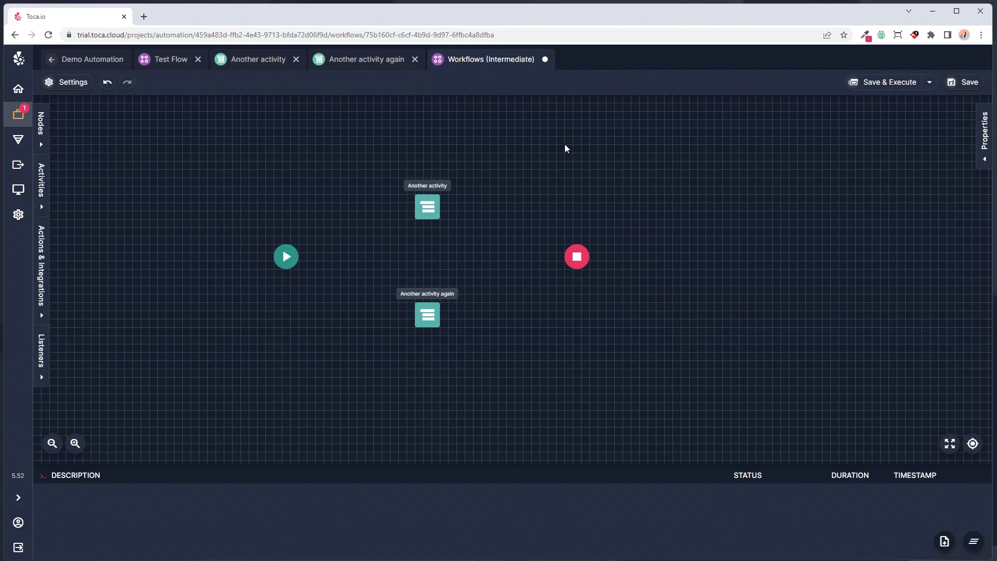
# - Add two Parallel nodes, one after the Start node and one before the Stop node
pyautogui.click(41, 123)
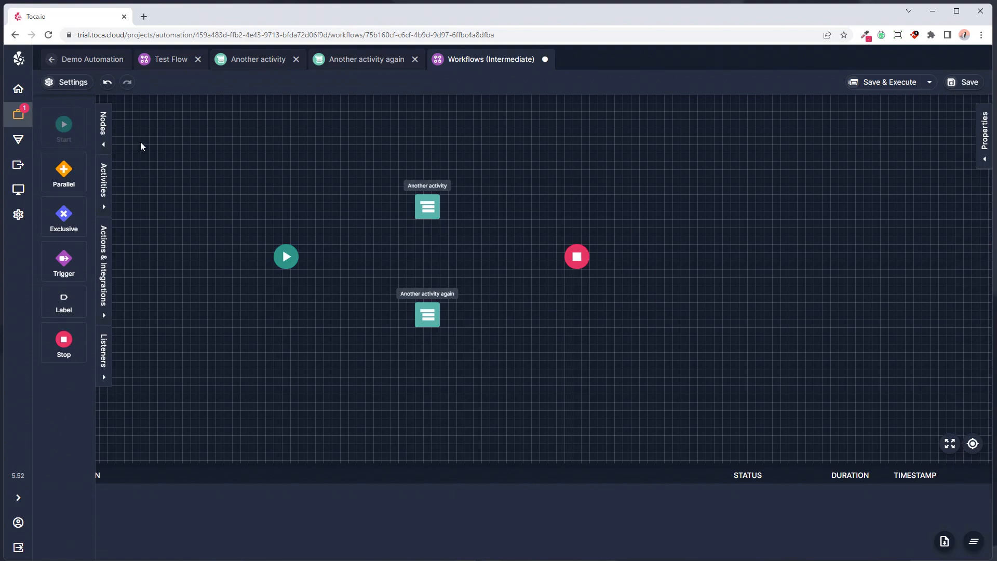
pyautogui.moveTo(78, 179); pyautogui.dragTo(349, 250)
pyautogui.moveTo(73, 174); pyautogui.dragTo(489, 250)
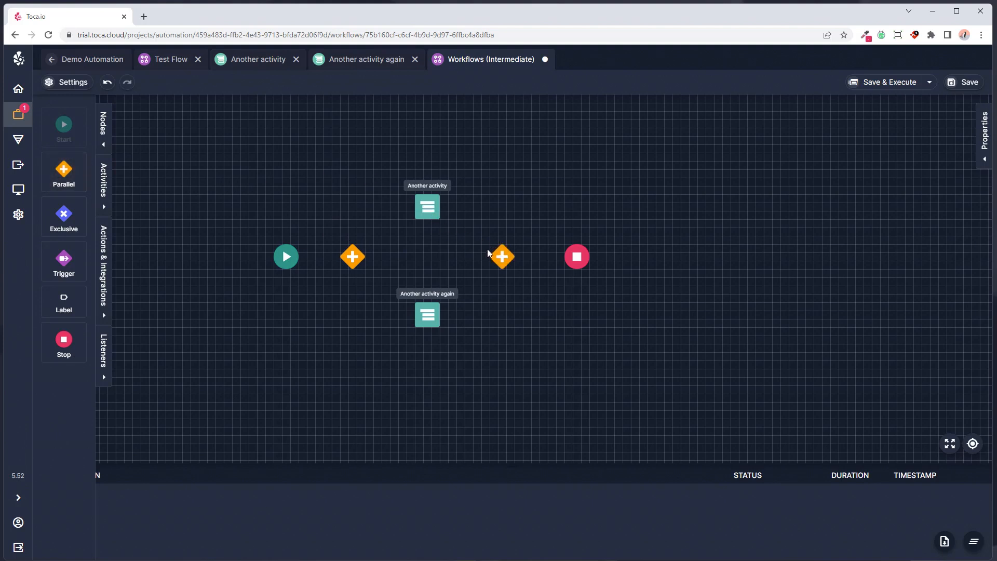
# - Connect Start to the first Parallel node, split it to both activities, and join them through the second Parallel node to Stop
pyautogui.click(289, 258)
pyautogui.moveTo(299, 257); pyautogui.dragTo(501, 256)
pyautogui.click(353, 257)
pyautogui.moveTo(366, 257); pyautogui.dragTo(576, 259)
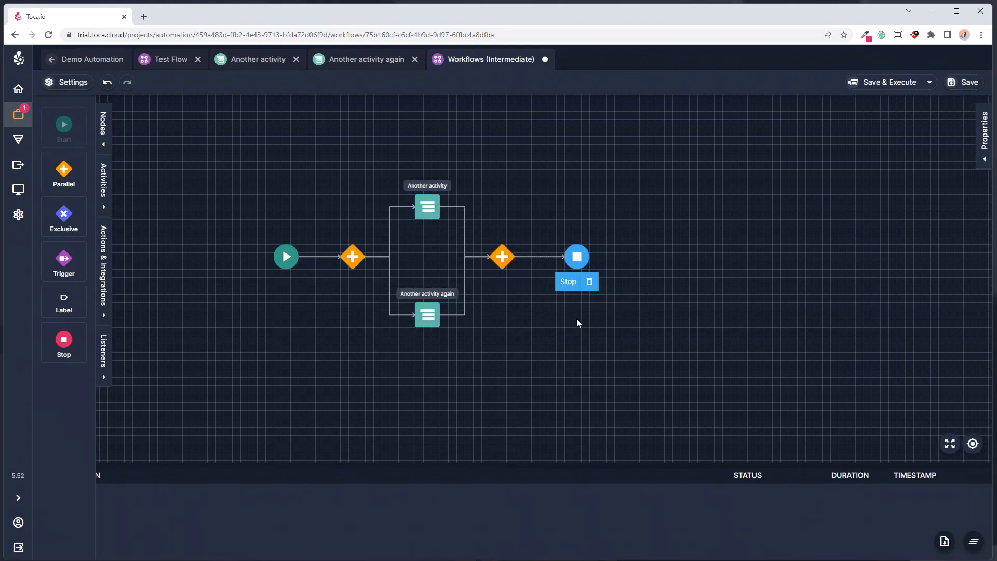
pyautogui.click(576, 318)
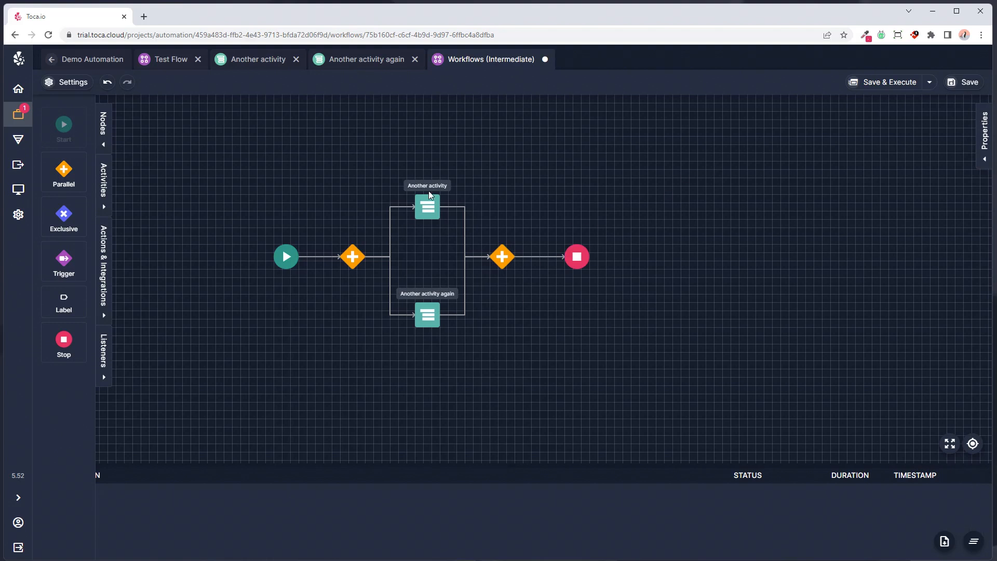
# - Check the machine assigned to each of the two parallel activities, and execute the workflow
pyautogui.click(435, 215)
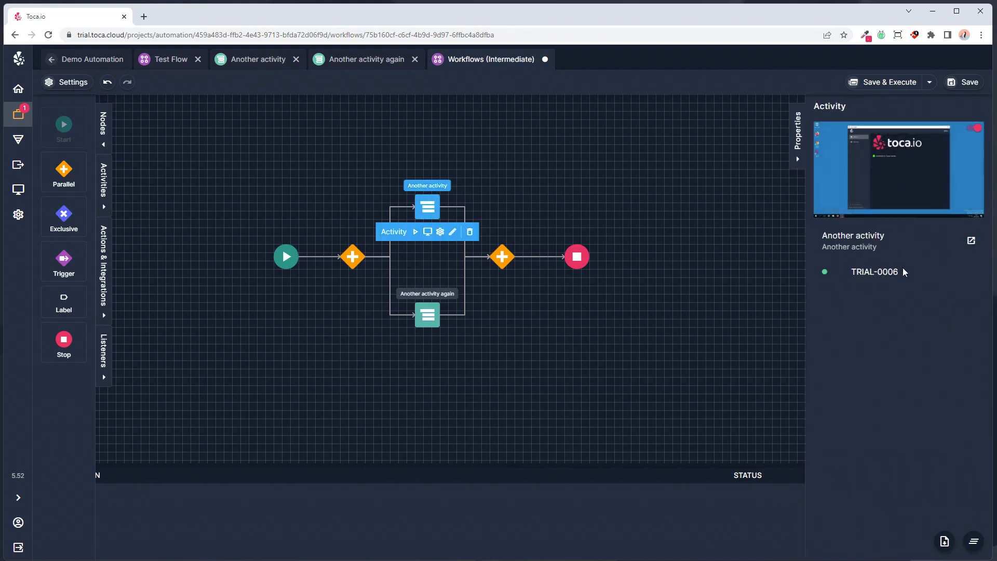
pyautogui.click(422, 318)
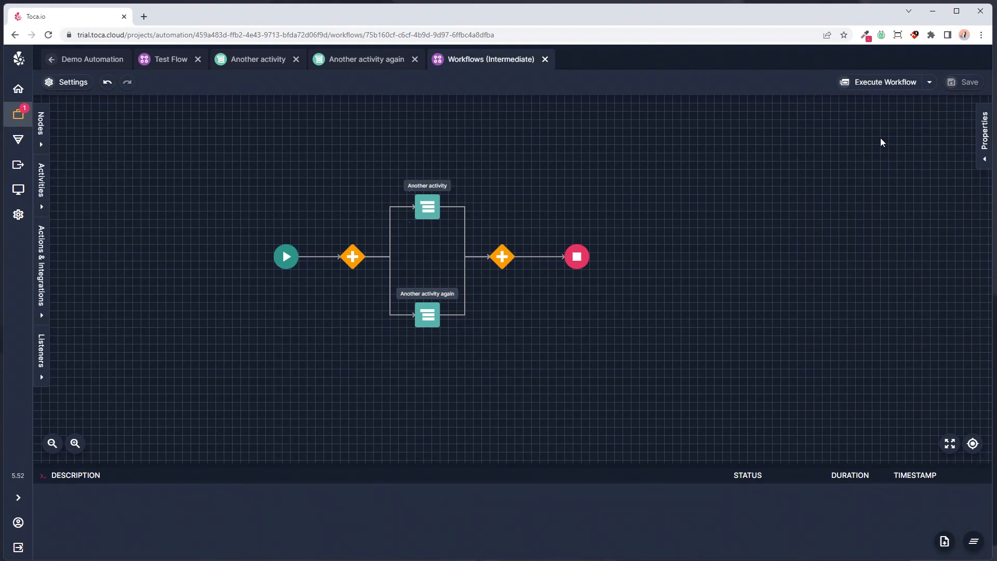
pyautogui.click(878, 84)
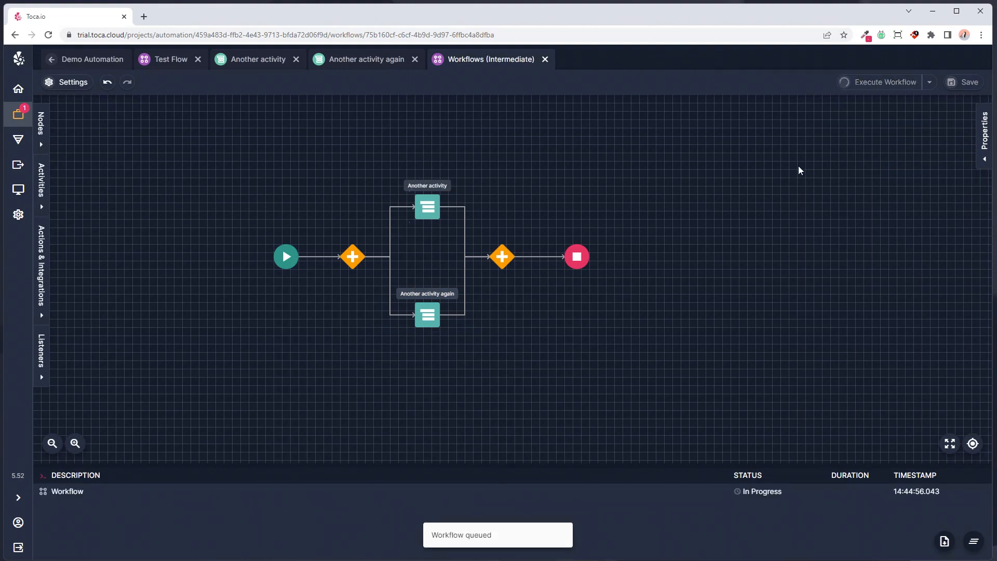